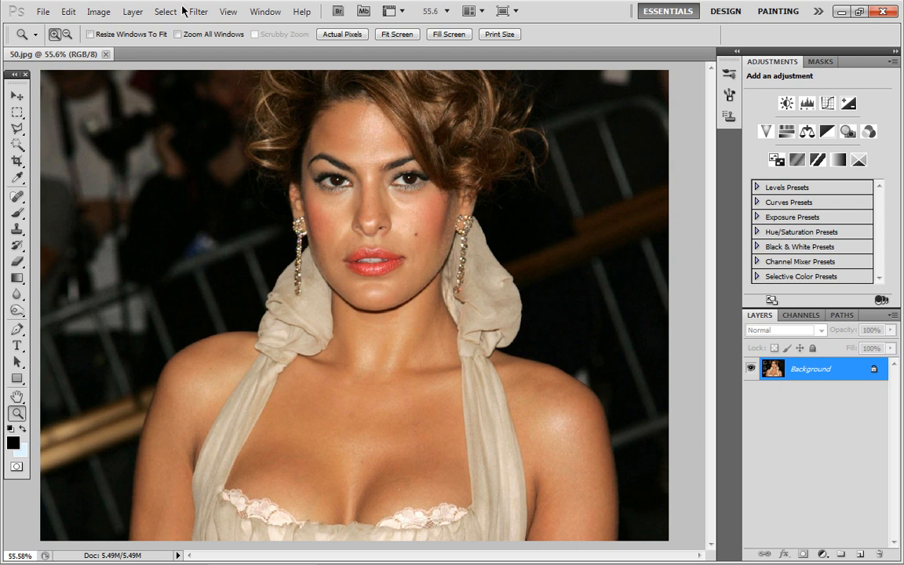
click(46, 16)
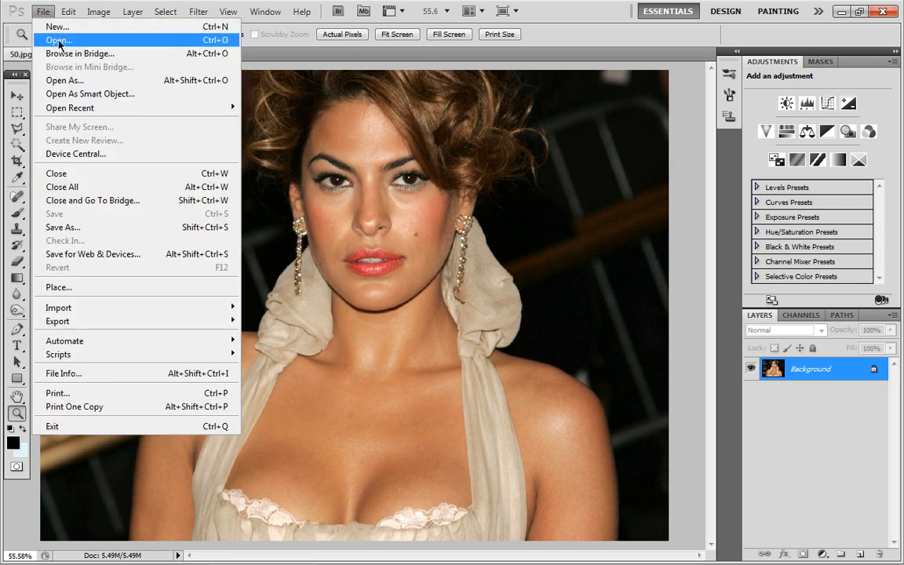
click(281, 62)
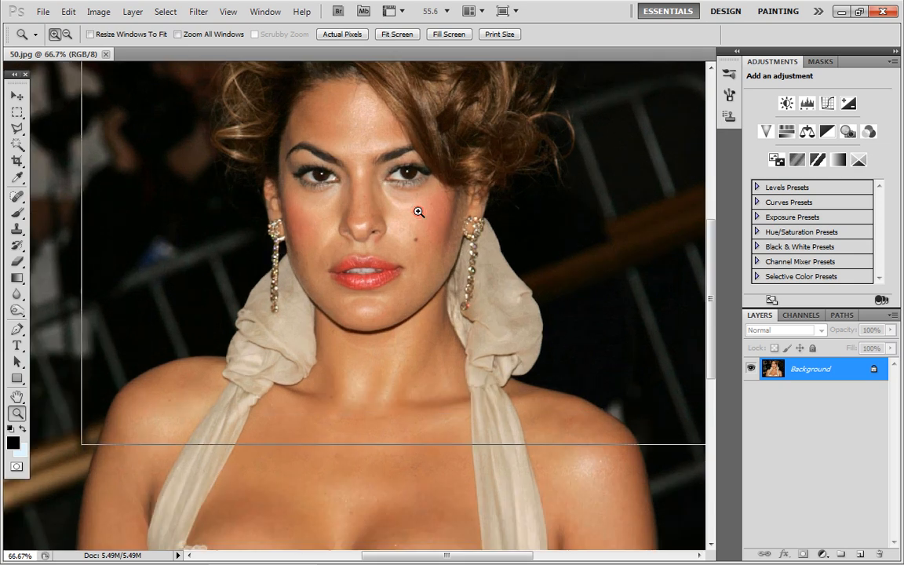
Remove the mole and small blemishes on the cheek and nose with the Spot Healing Brush, reducing the brush size to 15.
click(418, 210)
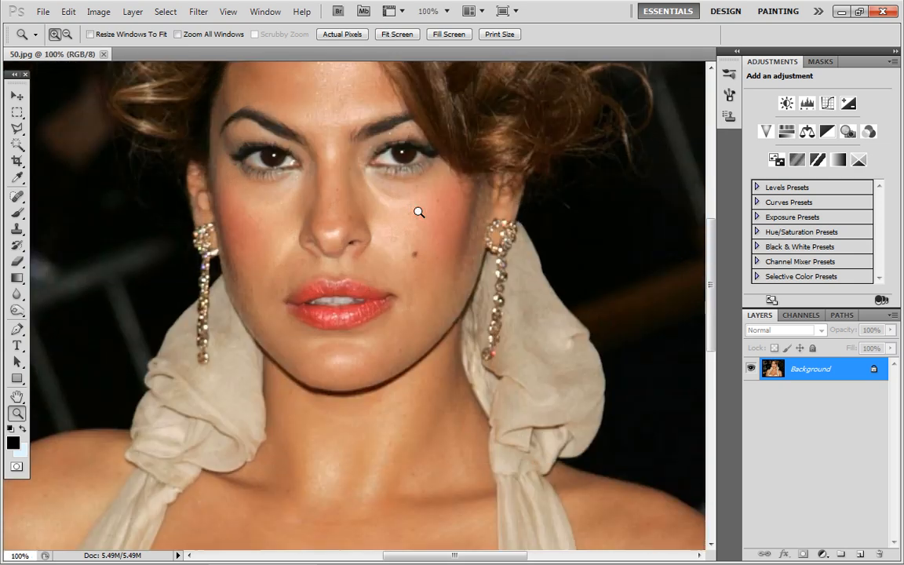
click(19, 203)
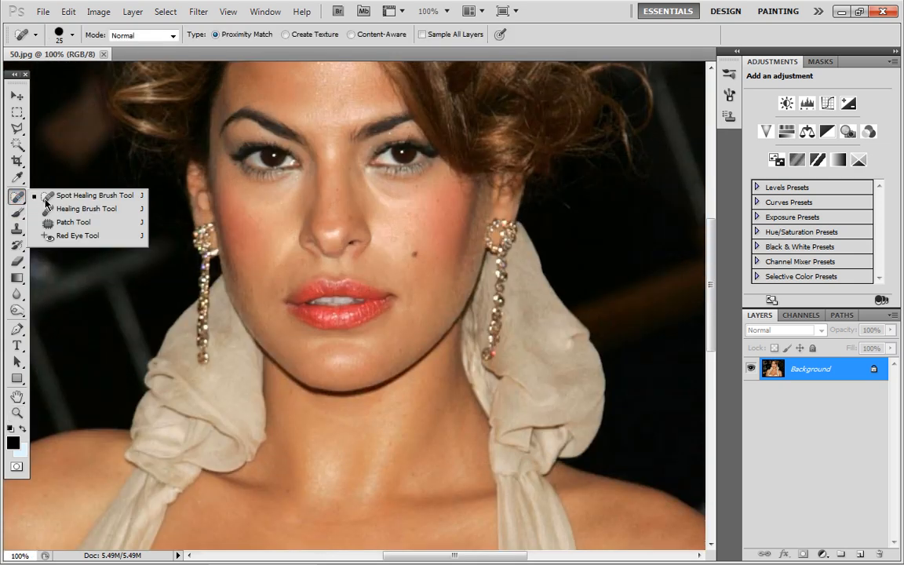
click(47, 191)
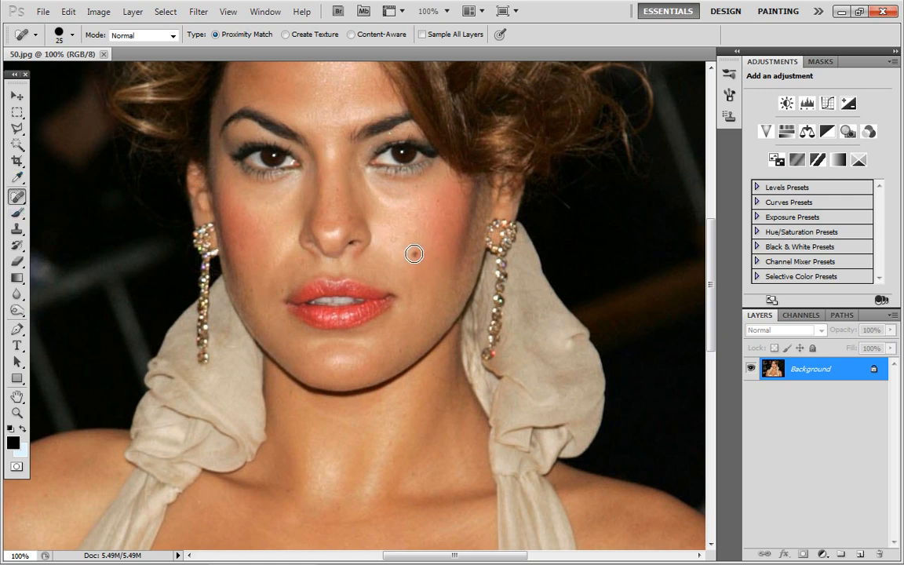
key(bracketleft)
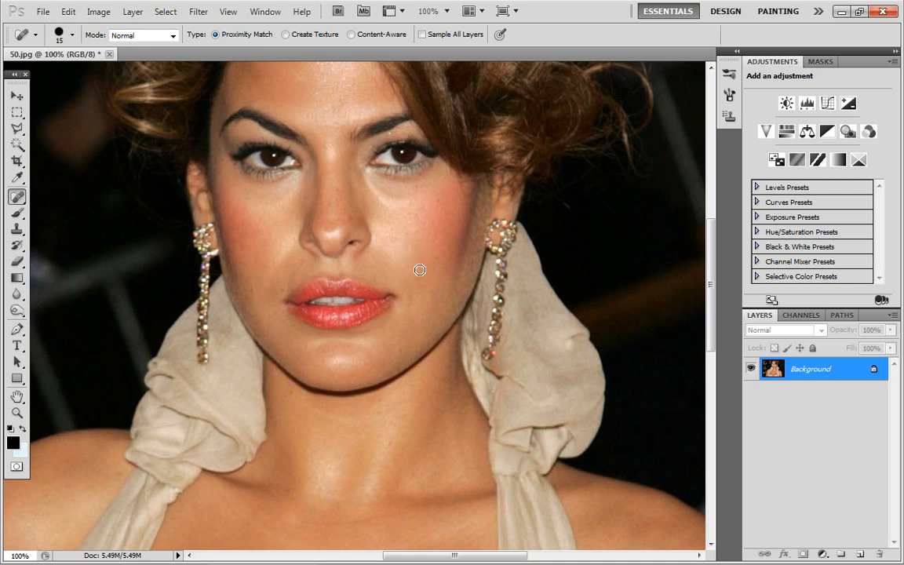
click(435, 199)
click(349, 218)
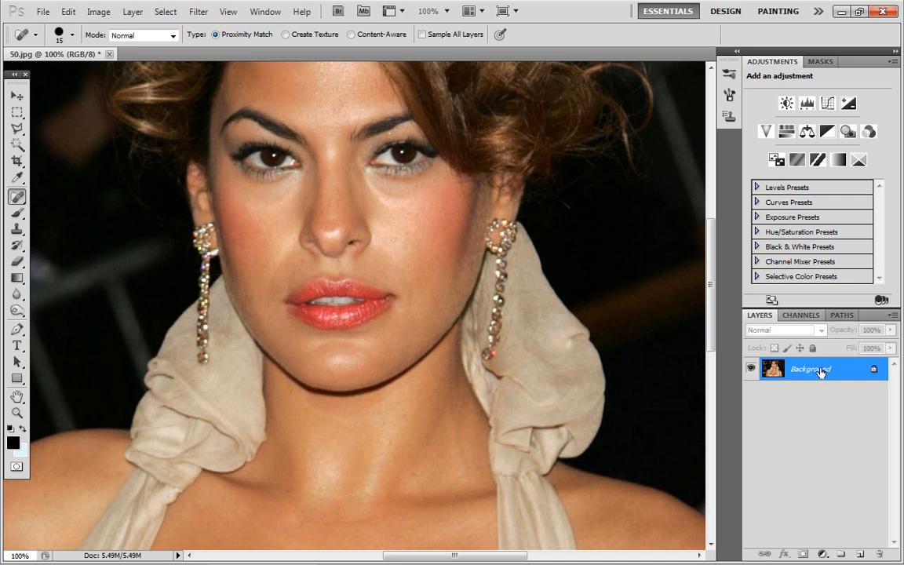
Duplicate the Background layer and rename the copy Airbrush.
drag(820, 372, 860, 555)
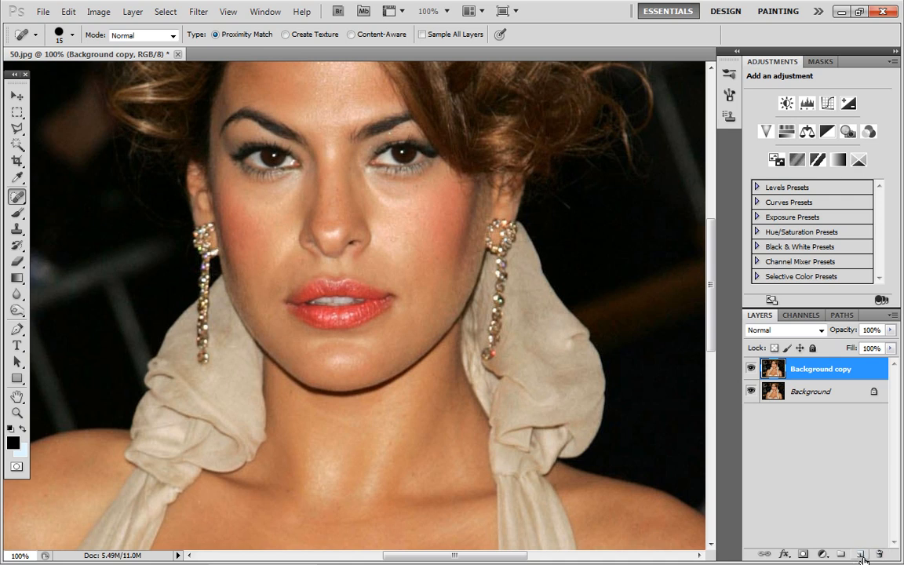
right_click(789, 377)
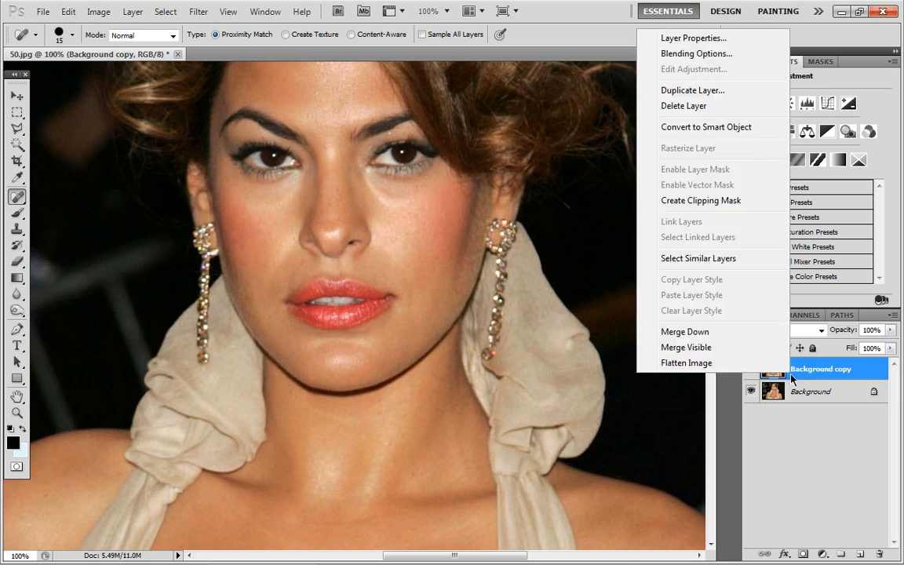
click(727, 39)
text(Airb)
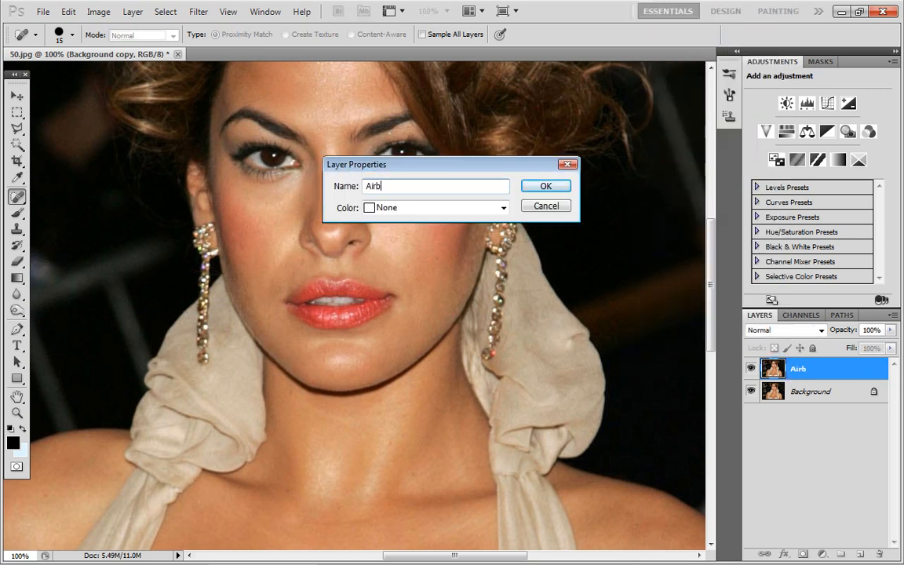
text(rush)
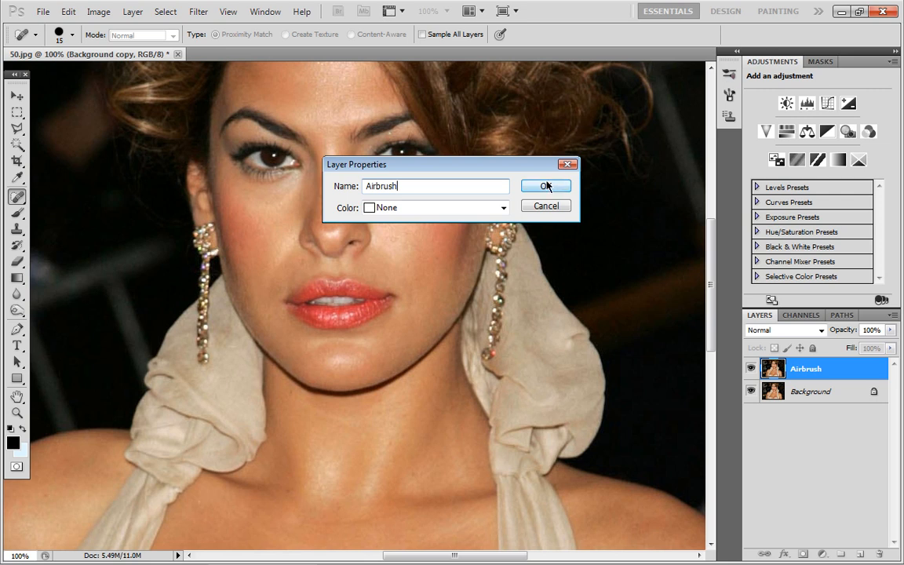
click(543, 185)
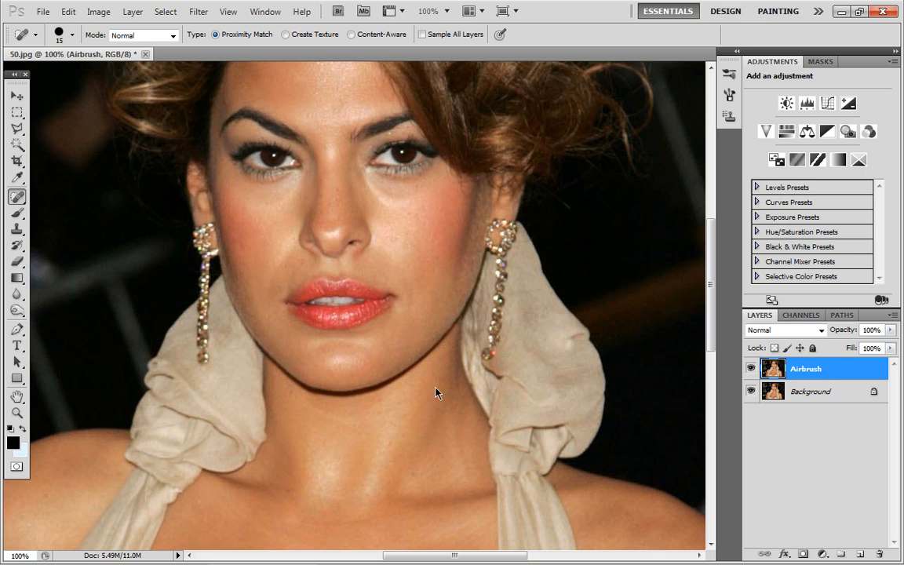
Apply a Surface Blur to the Airbrush layer with a radius of 6 pixels and a threshold of 6 levels.
click(15, 411)
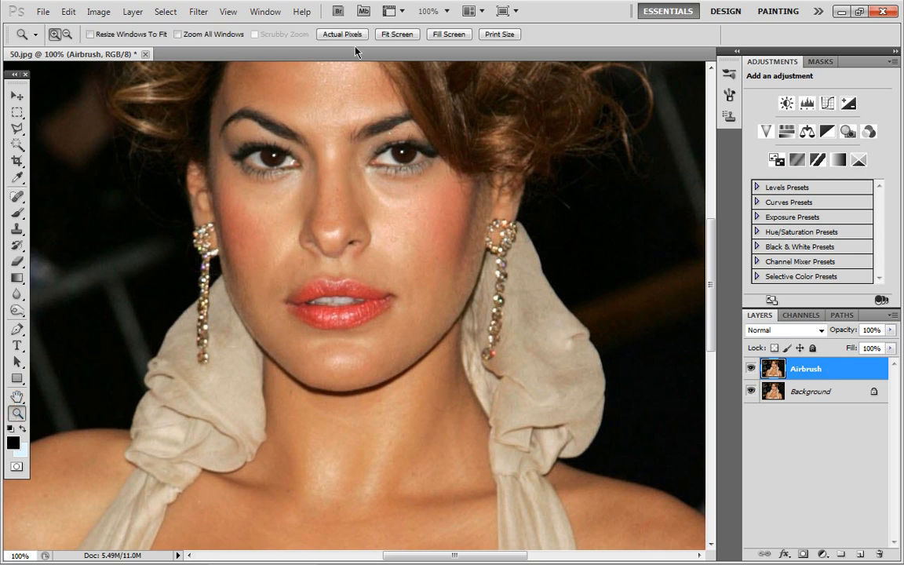
click(396, 35)
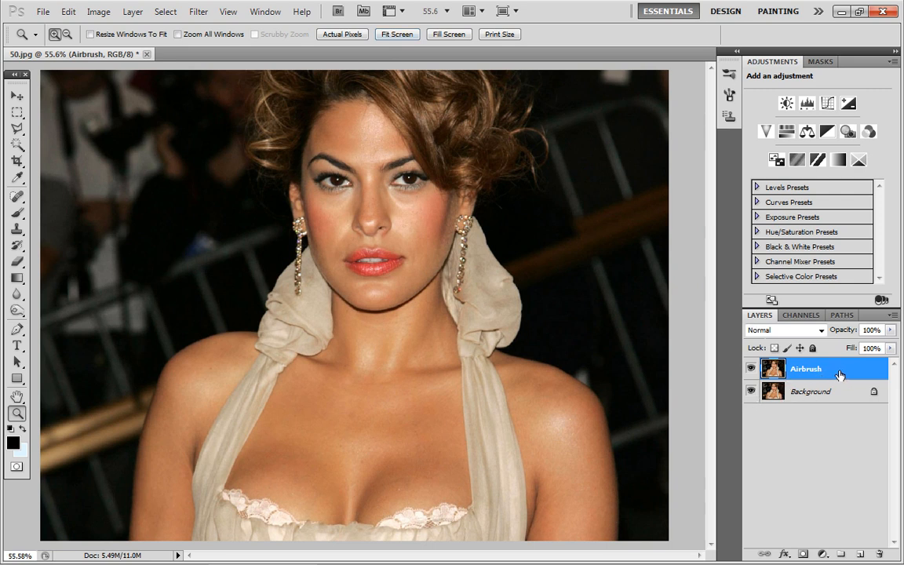
click(196, 11)
mouse_move(283, 140)
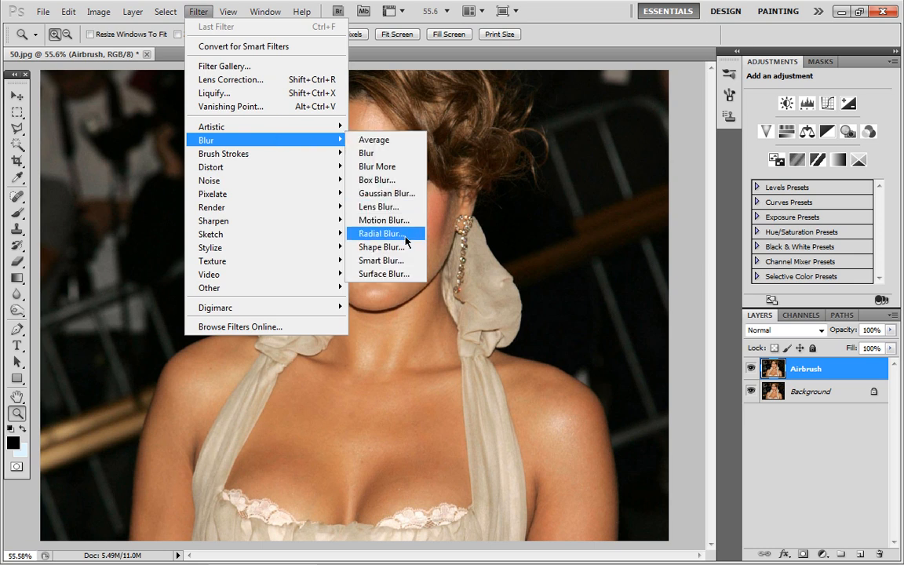
click(407, 274)
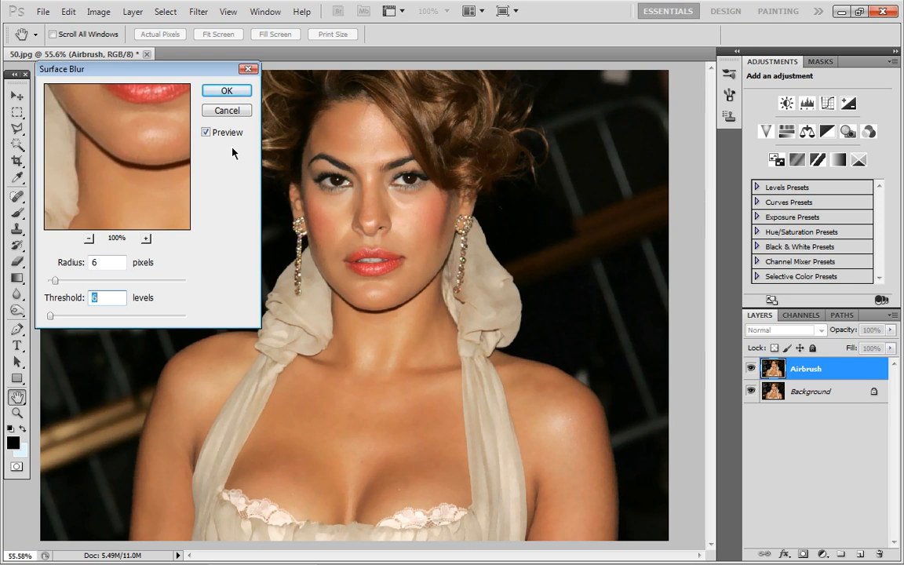
click(226, 89)
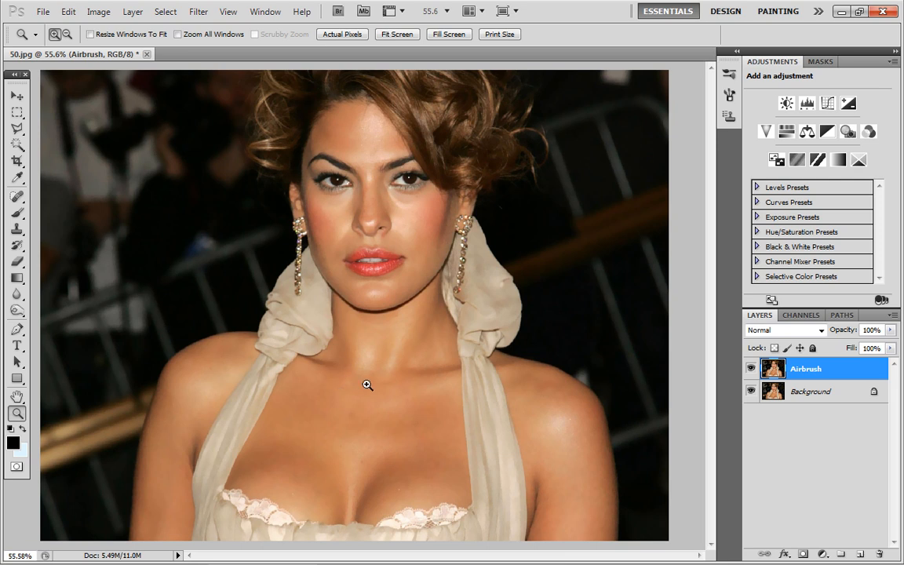
Apply a Gaussian Blur with a 1.0 pixel radius to the Airbrush layer.
click(197, 16)
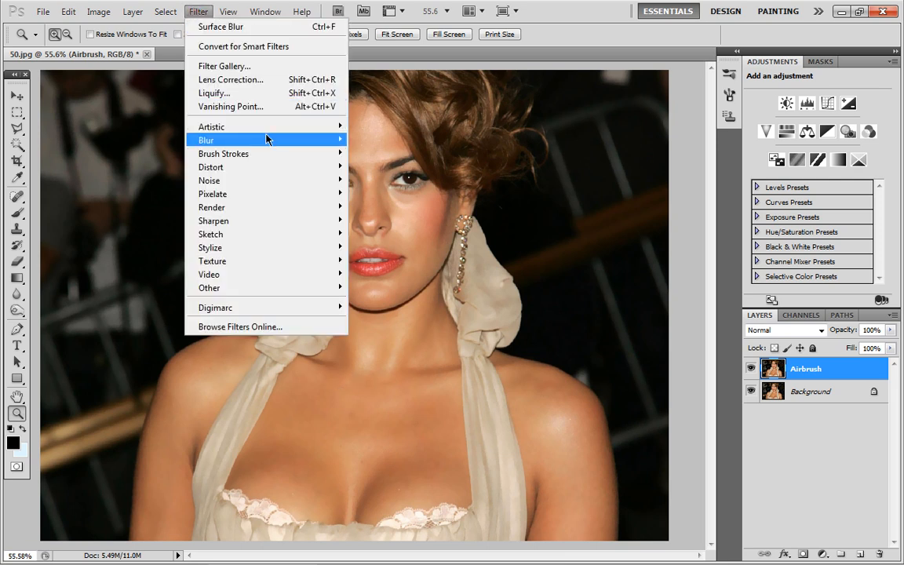
mouse_move(277, 142)
click(388, 194)
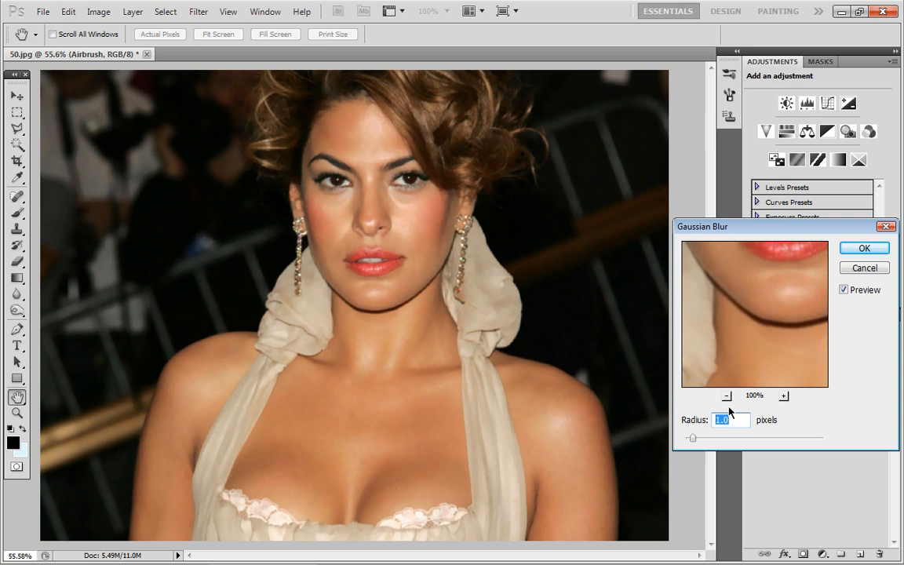
click(863, 248)
Set up the Eraser with a 25 px brush at 30% hardness for close-up work on the face.
key(z)
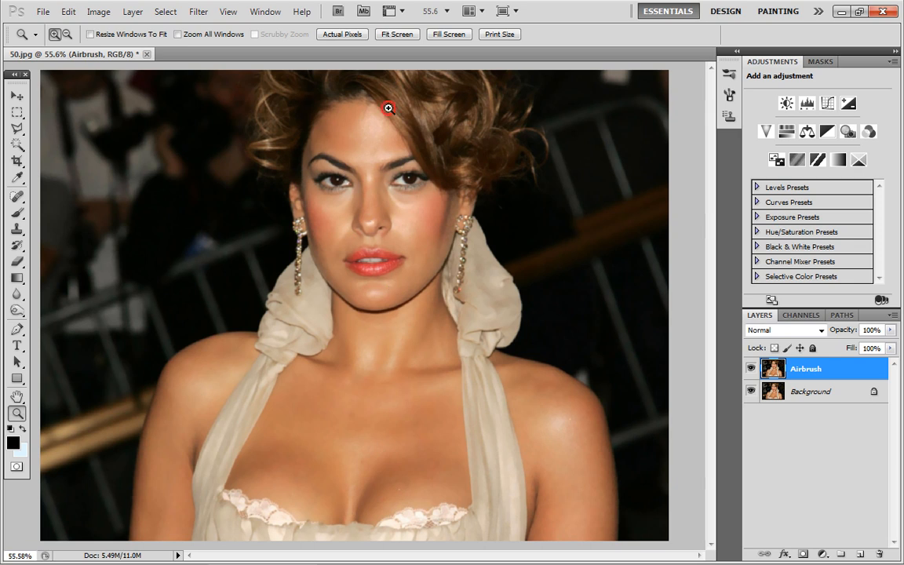
click(383, 262)
click(374, 287)
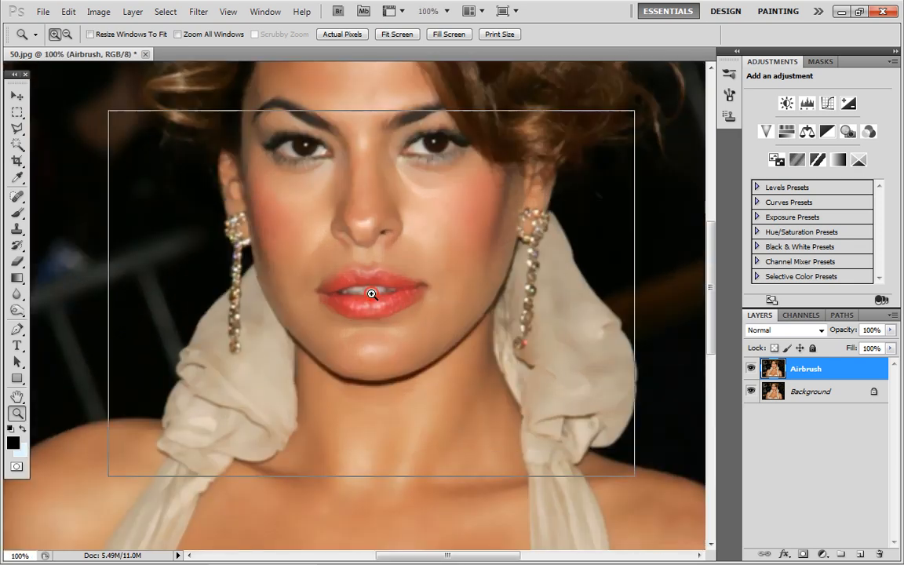
click(371, 293)
drag(709, 310, 710, 253)
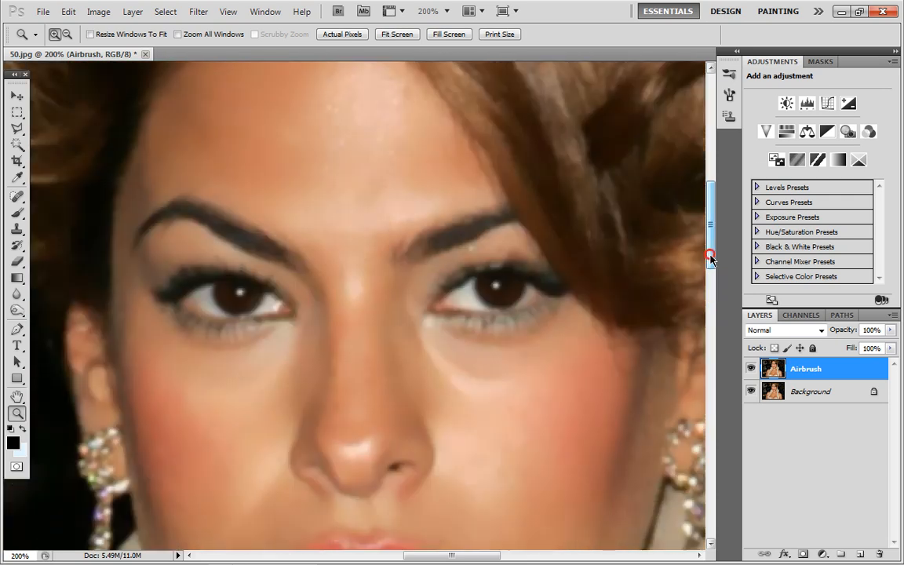
click(22, 265)
click(42, 262)
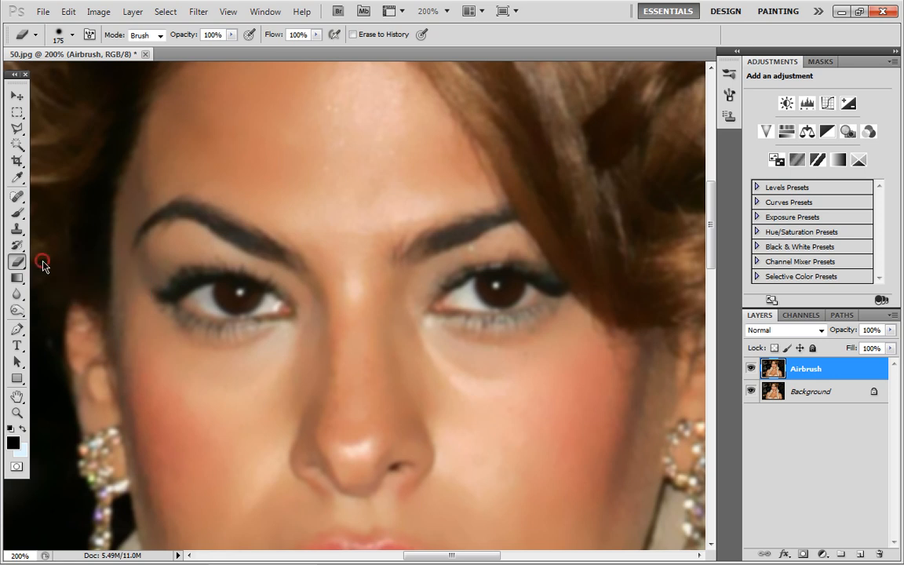
click(72, 35)
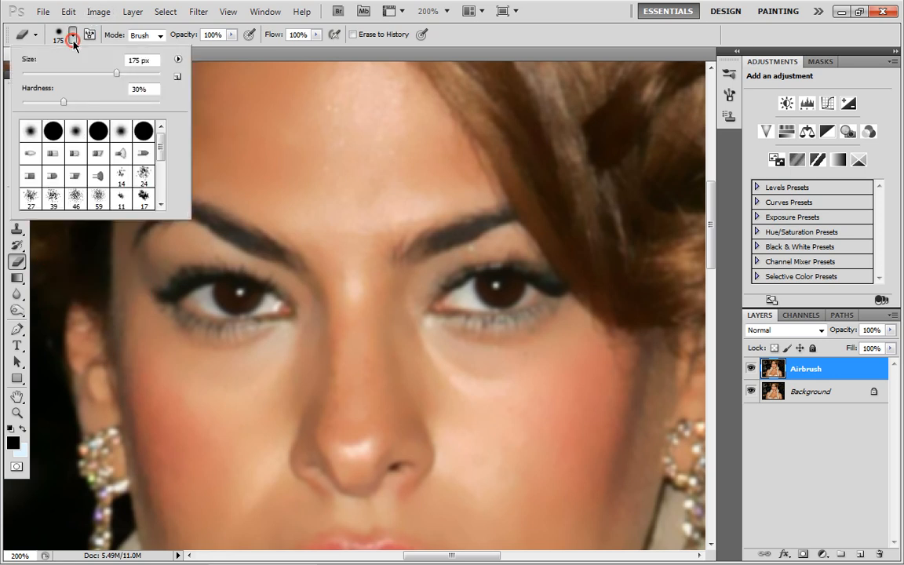
double_click(138, 89)
key(Return)
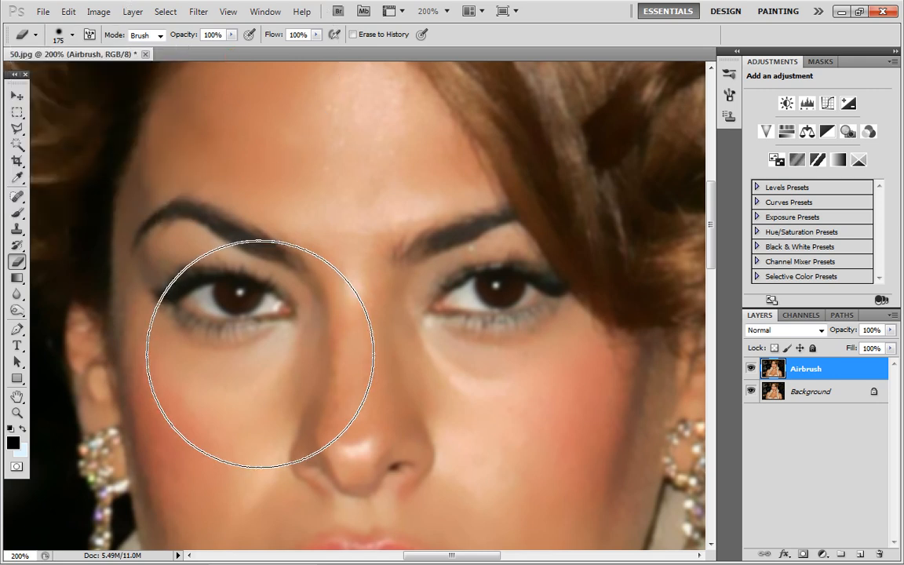
key(bracketleft)
key(bracketleft)
key(bracketleft)
key(bracketleft)
key(bracketleft)
key(bracketleft)
key(bracketleft)
key(bracketleft)
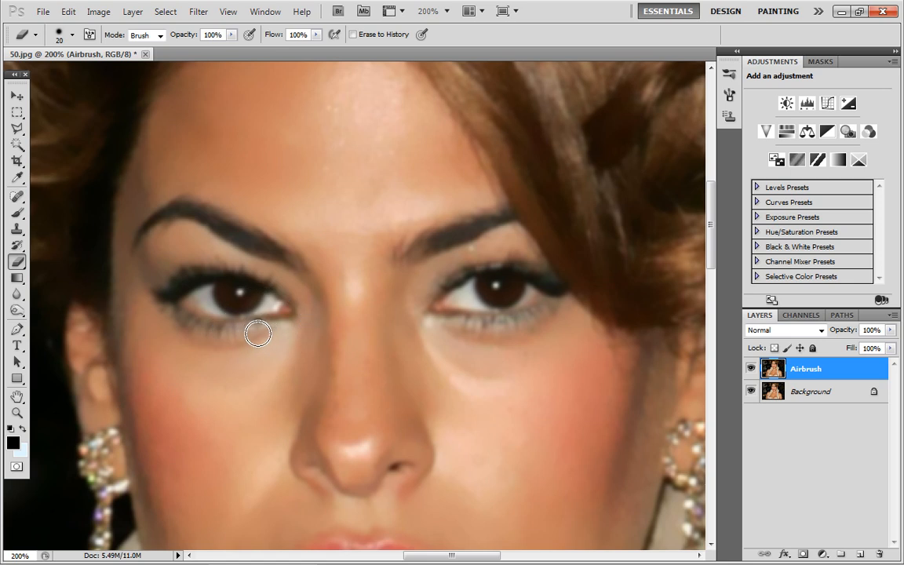
key(bracketright)
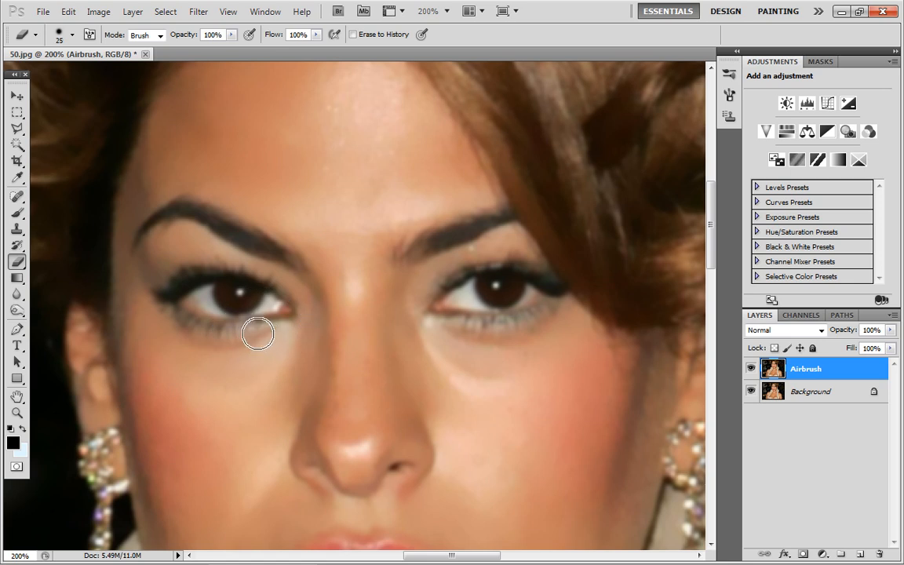
Erase the blur on the Airbrush layer over the eye, lashes and eyebrow on the image's left side.
mouse_move(248, 298)
mouse_down()
mouse_move(196, 278)
mouse_move(204, 281)
mouse_move(197, 290)
mouse_move(164, 290)
mouse_move(200, 316)
mouse_move(289, 309)
mouse_move(249, 284)
mouse_up()
click(182, 292)
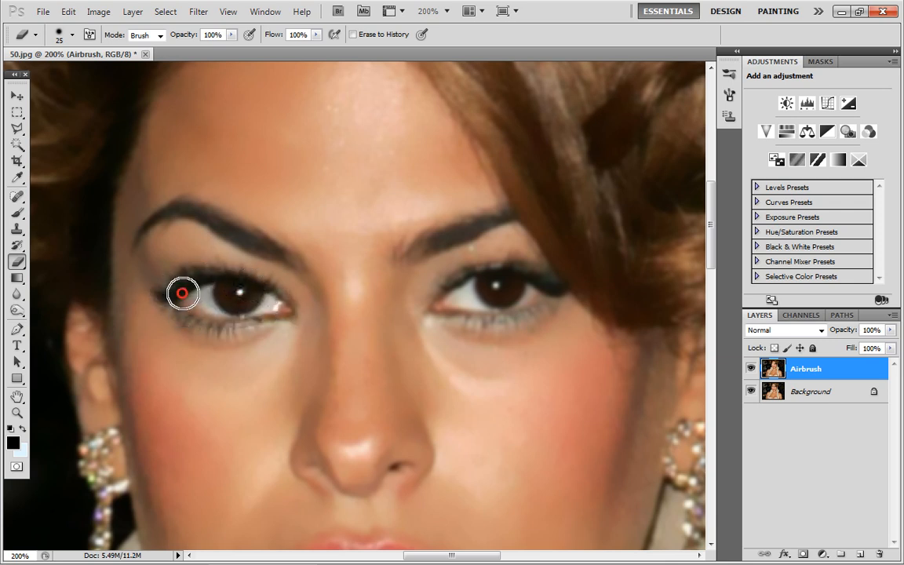
mouse_move(252, 238)
mouse_down()
mouse_move(191, 209)
mouse_move(170, 213)
mouse_move(137, 240)
mouse_move(170, 206)
mouse_up()
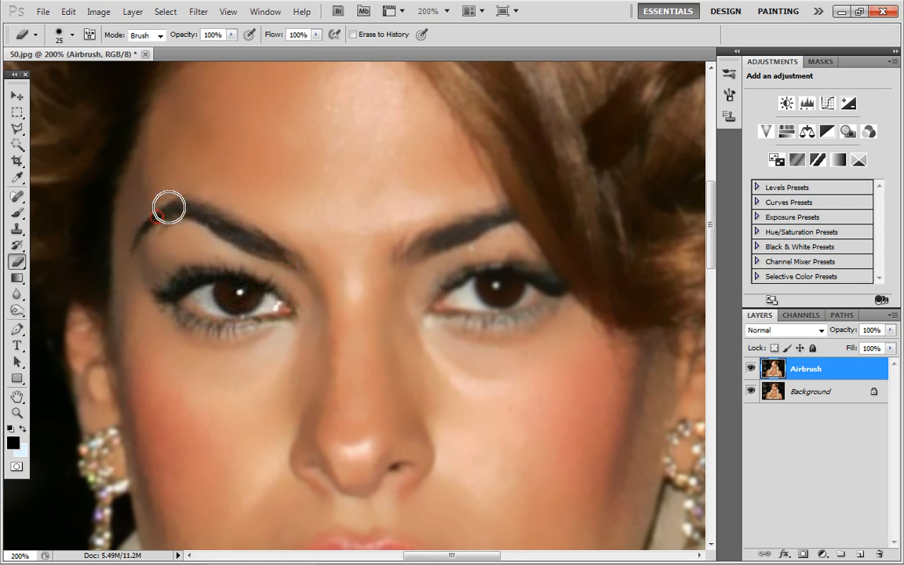
Erase the blur over the eye, lashes and eyebrow on the image's right side, keeping the 25 px brush at 30% hardness.
click(70, 35)
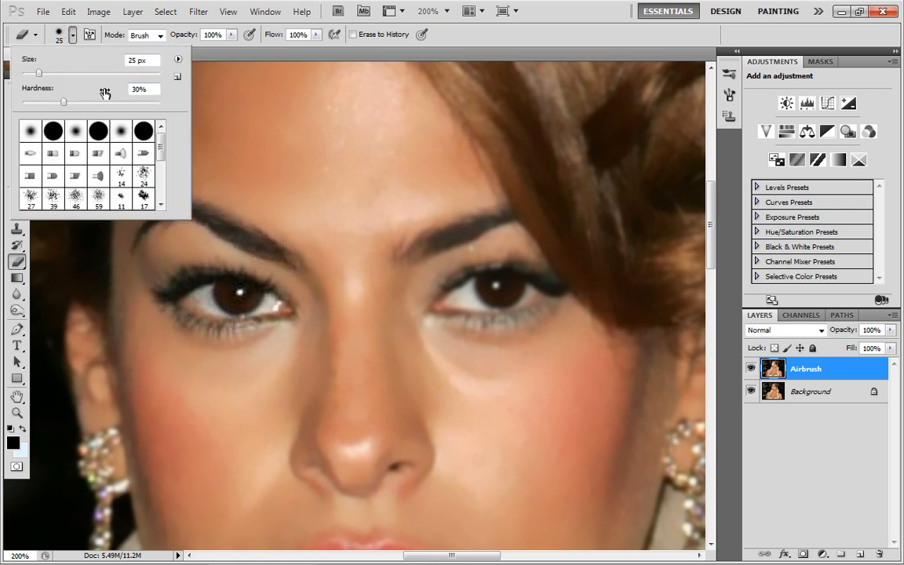
click(262, 59)
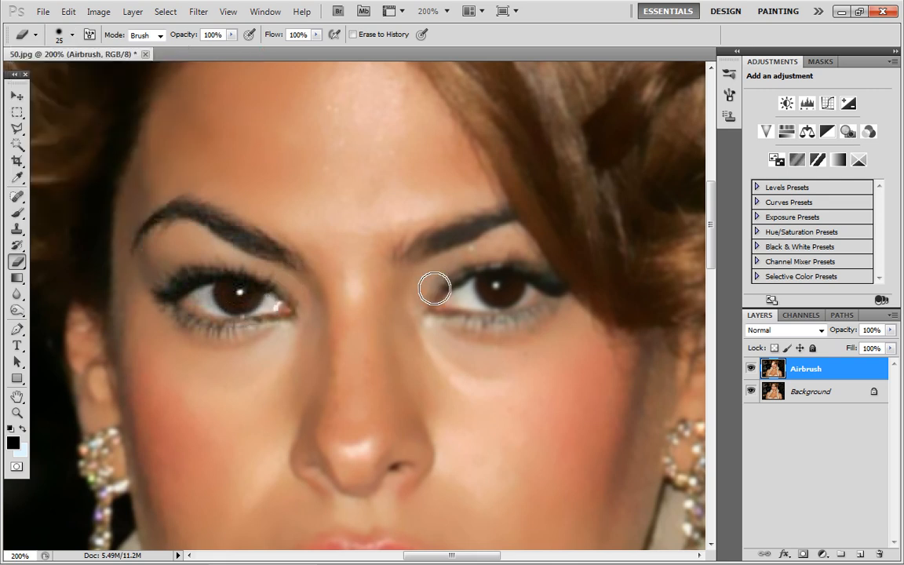
mouse_move(439, 309)
mouse_down()
mouse_move(496, 266)
mouse_move(543, 276)
mouse_move(581, 265)
mouse_move(498, 318)
mouse_move(477, 321)
mouse_move(439, 311)
mouse_move(538, 284)
mouse_move(459, 293)
mouse_move(399, 248)
mouse_move(540, 209)
mouse_up()
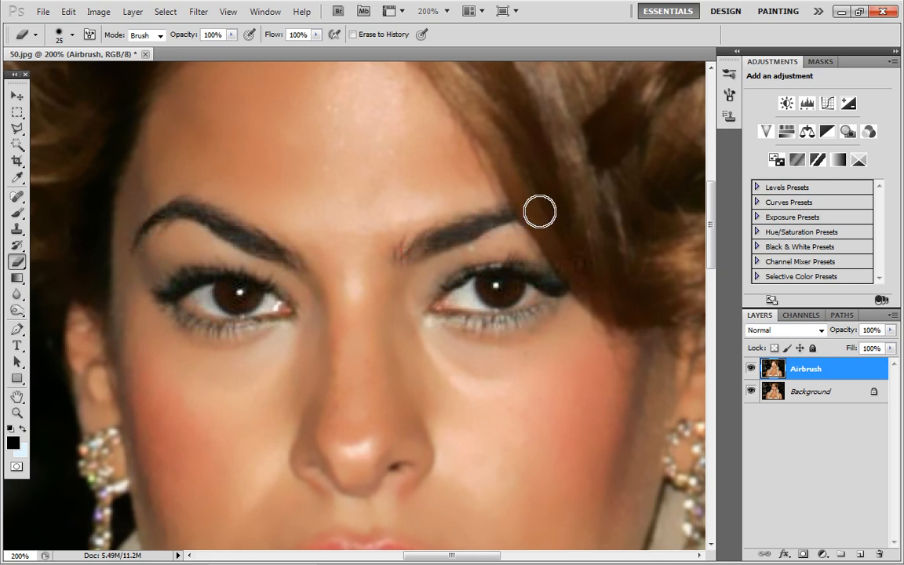
Erase the blur over the lips and teeth on the Airbrush layer.
drag(706, 232, 714, 279)
mouse_move(417, 325)
mouse_down()
mouse_move(391, 338)
mouse_move(422, 320)
mouse_move(413, 330)
mouse_move(365, 333)
mouse_move(419, 340)
mouse_move(370, 368)
mouse_move(330, 368)
mouse_move(274, 330)
mouse_move(342, 299)
mouse_move(385, 301)
mouse_move(467, 327)
mouse_move(393, 363)
mouse_move(352, 335)
mouse_move(388, 332)
mouse_move(310, 333)
mouse_move(401, 327)
mouse_move(280, 327)
mouse_up()
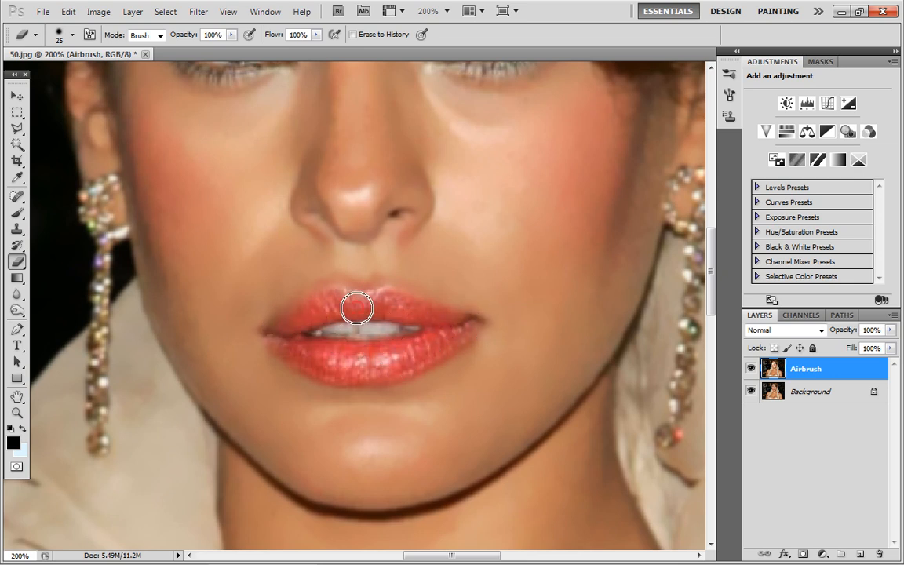
Try erasing the blur over the nose on the Airbrush layer with the 25 px brush, and undo the strokes.
mouse_move(710, 266)
mouse_down()
mouse_move(707, 242)
mouse_move(707, 251)
mouse_up()
mouse_move(354, 322)
mouse_down()
mouse_move(393, 321)
mouse_move(380, 237)
mouse_move(367, 265)
mouse_move(387, 264)
mouse_up()
click(349, 150)
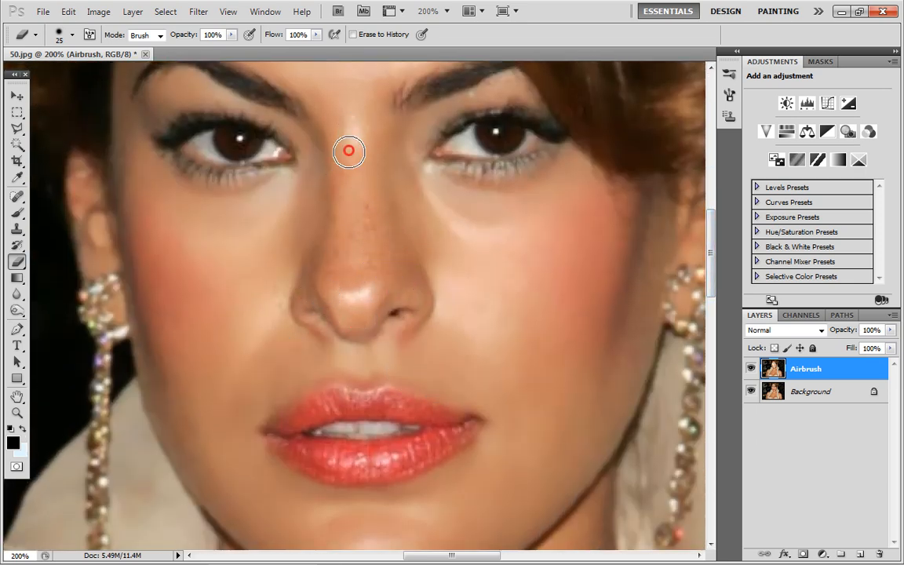
click(80, 19)
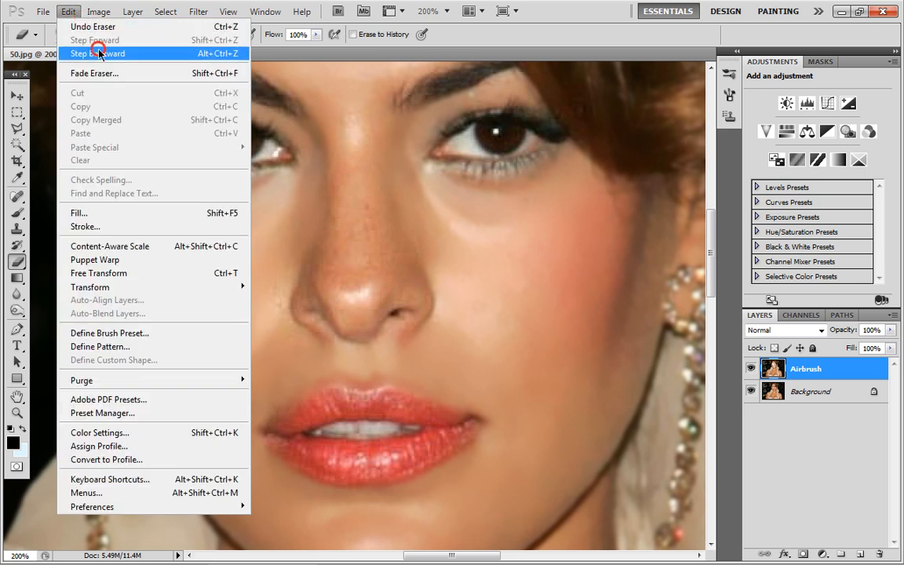
click(91, 48)
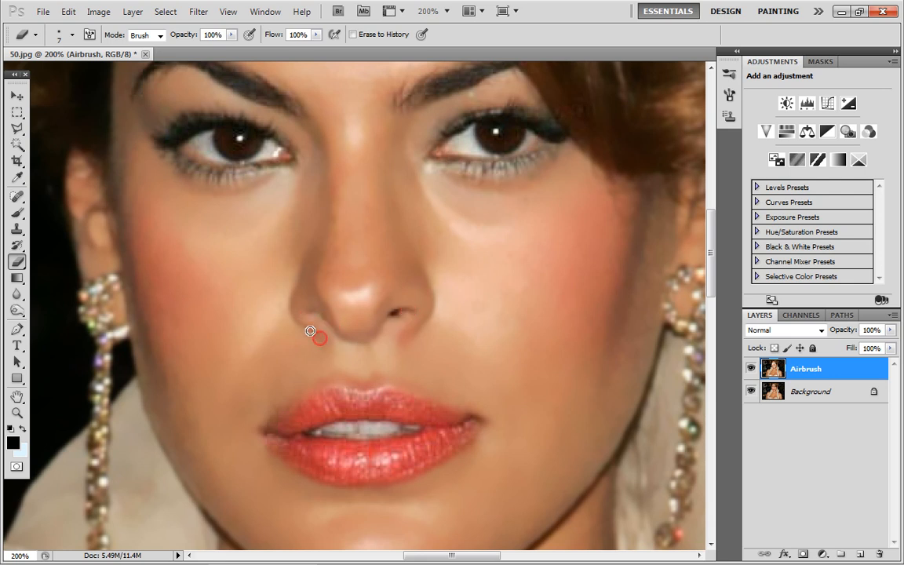
Check the airbrushed portrait as a whole and closer around the face.
click(16, 413)
right_click(157, 389)
click(176, 398)
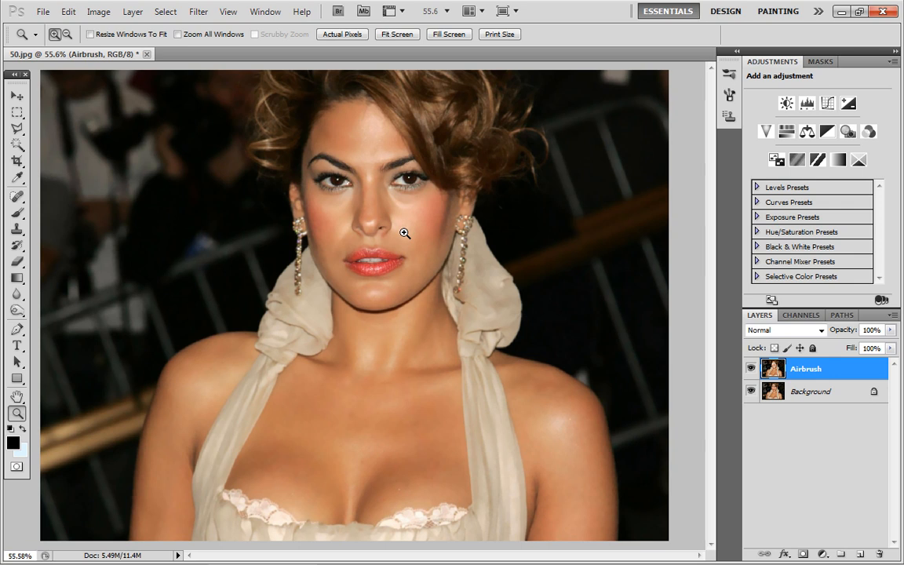
click(381, 190)
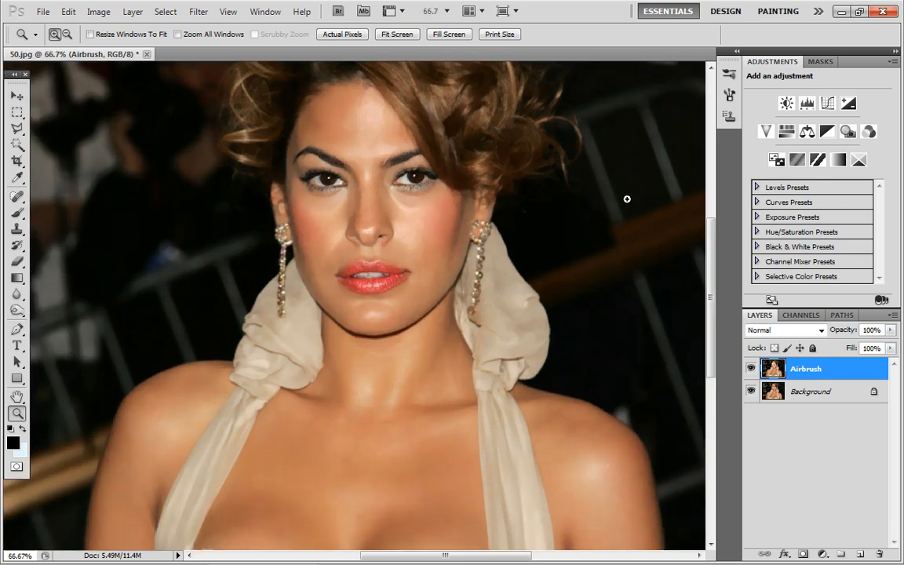
right_click(613, 235)
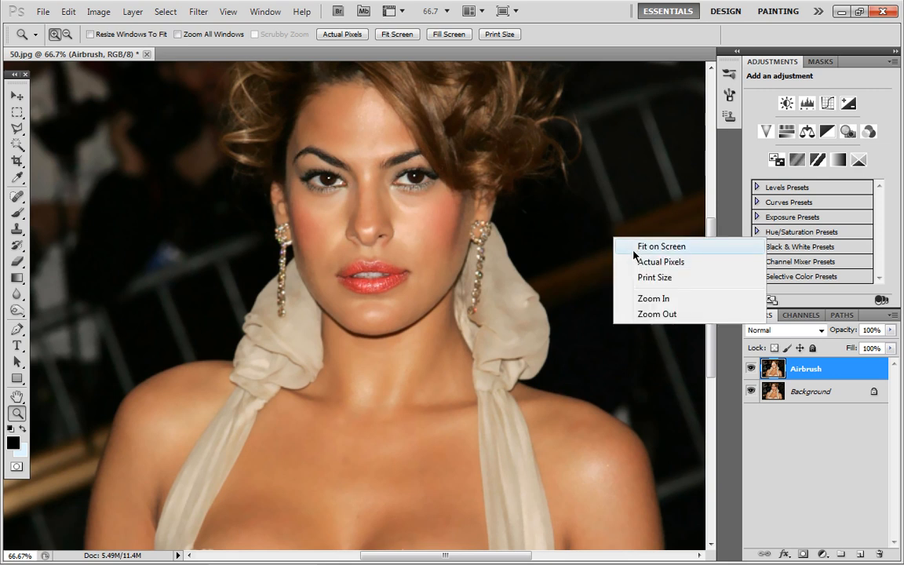
click(652, 247)
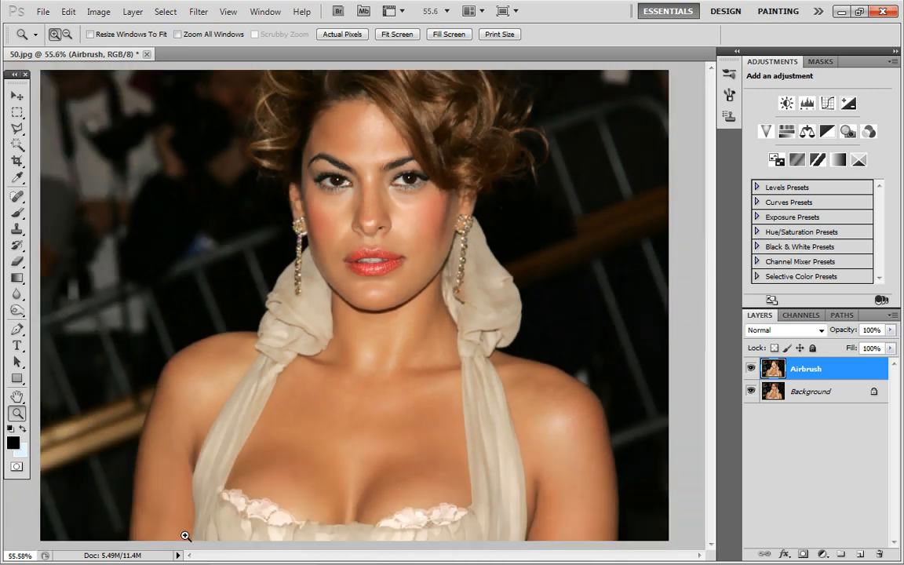
Erase the blur over the hair and the dark background on the Airbrush layer with the Eraser at 150 px.
click(17, 213)
click(23, 257)
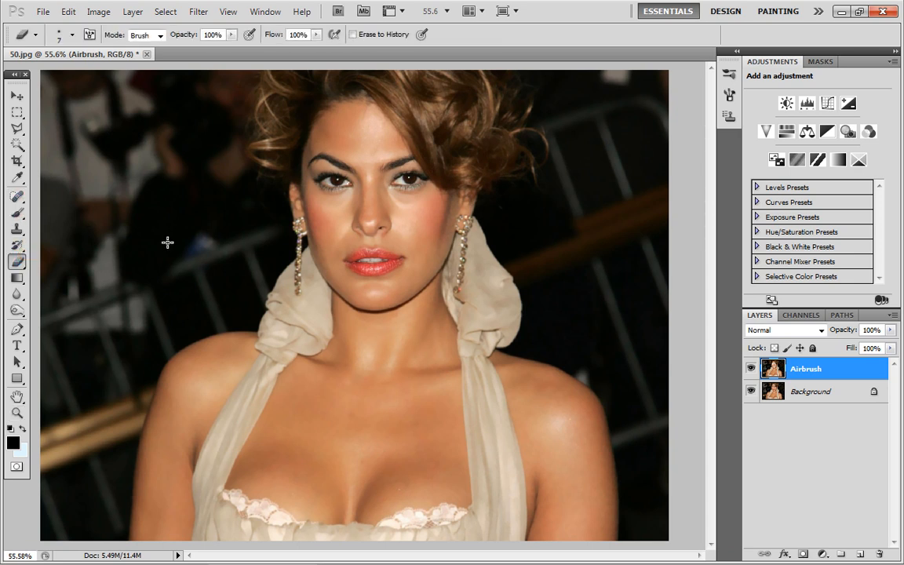
key(bracketright)
key(bracketright)
key(bracketright)
key(bracketright)
key(bracketright)
mouse_move(269, 123)
mouse_down()
mouse_move(258, 160)
mouse_move(287, 92)
mouse_move(343, 68)
mouse_move(391, 77)
mouse_move(449, 149)
mouse_move(466, 111)
mouse_move(508, 155)
mouse_move(518, 134)
mouse_move(444, 70)
mouse_move(483, 139)
mouse_move(468, 175)
mouse_move(480, 172)
mouse_move(529, 250)
mouse_move(604, 226)
mouse_move(612, 278)
mouse_move(551, 288)
mouse_move(536, 336)
mouse_move(635, 366)
mouse_move(675, 559)
mouse_move(658, 444)
mouse_move(634, 33)
mouse_move(591, 130)
mouse_move(541, 113)
mouse_move(527, 94)
mouse_up()
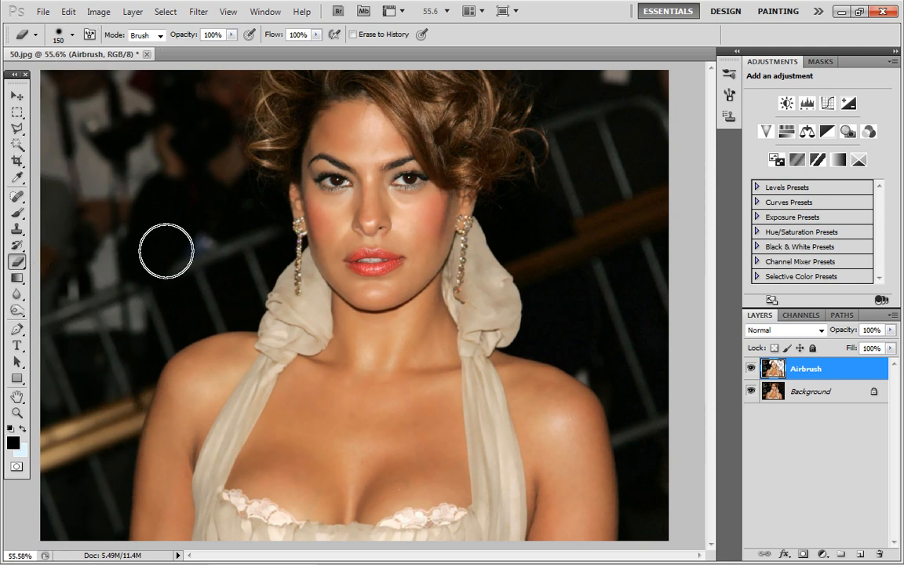
drag(82, 342, 76, 562)
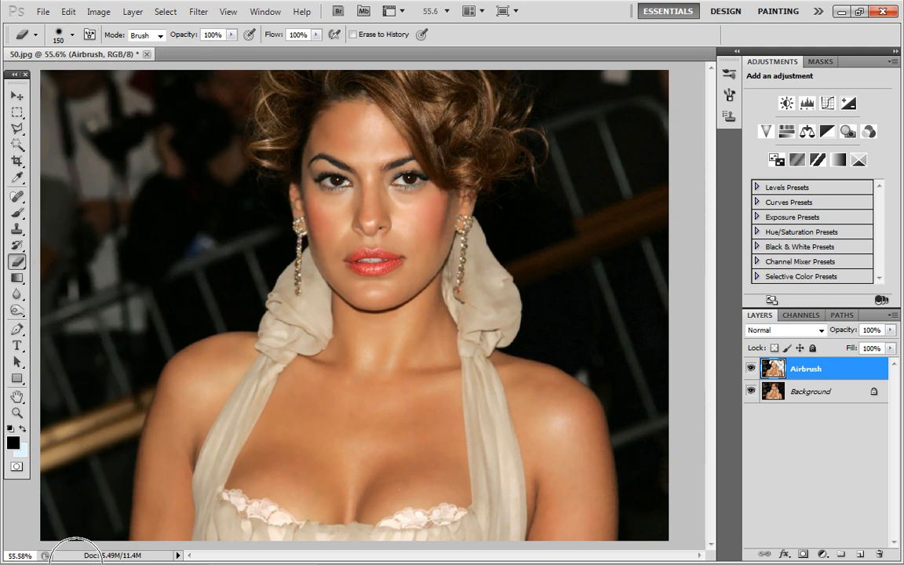
Erase the blur over the dress and the remaining background on the Airbrush layer with the Eraser at 100 px.
key(bracketleft)
key(bracketleft)
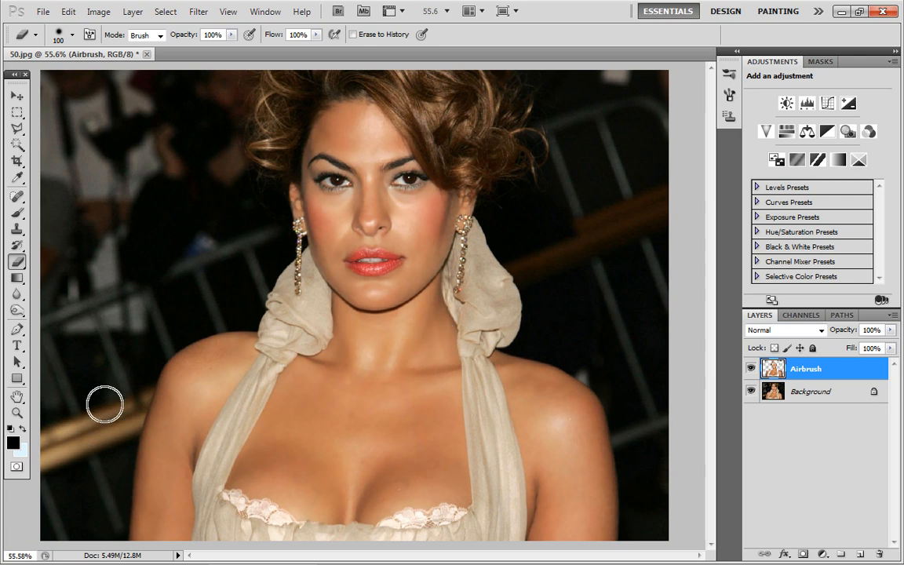
click(16, 415)
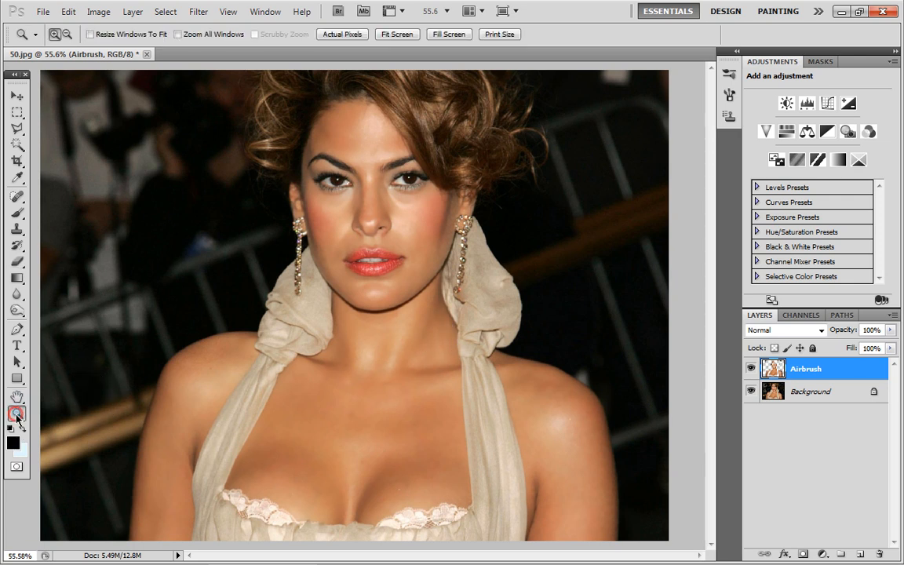
click(333, 316)
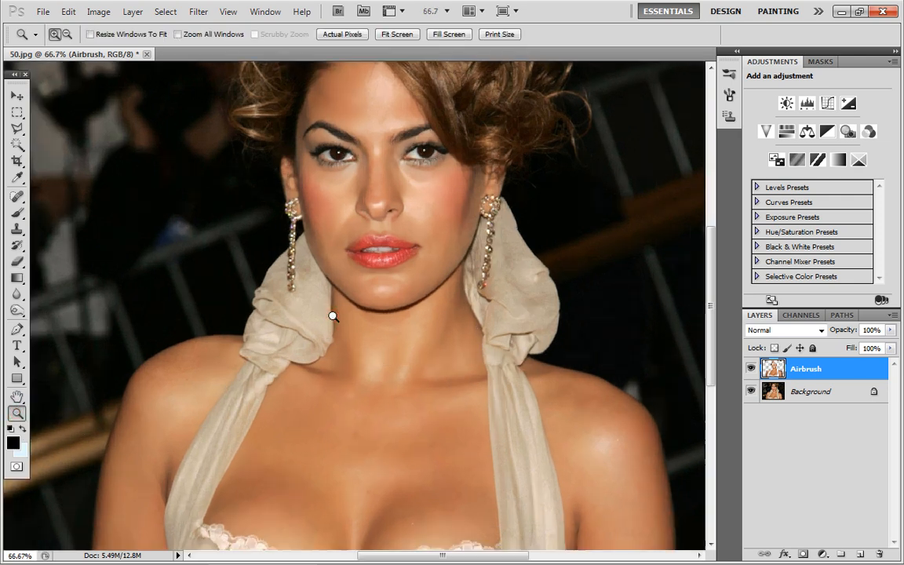
click(18, 262)
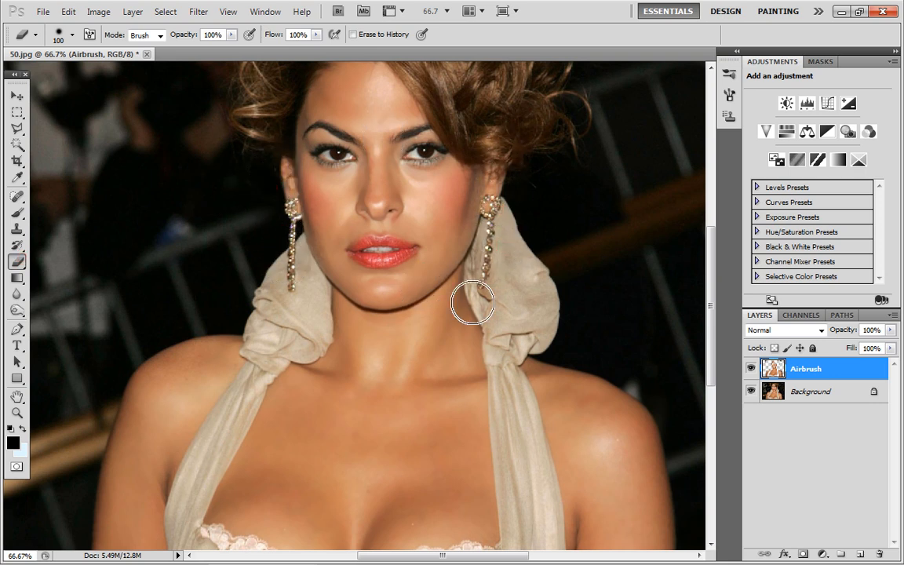
Compare the portrait with the Airbrush layer hidden and shown, and inspect the face at 200% and 100% zoom.
click(754, 368)
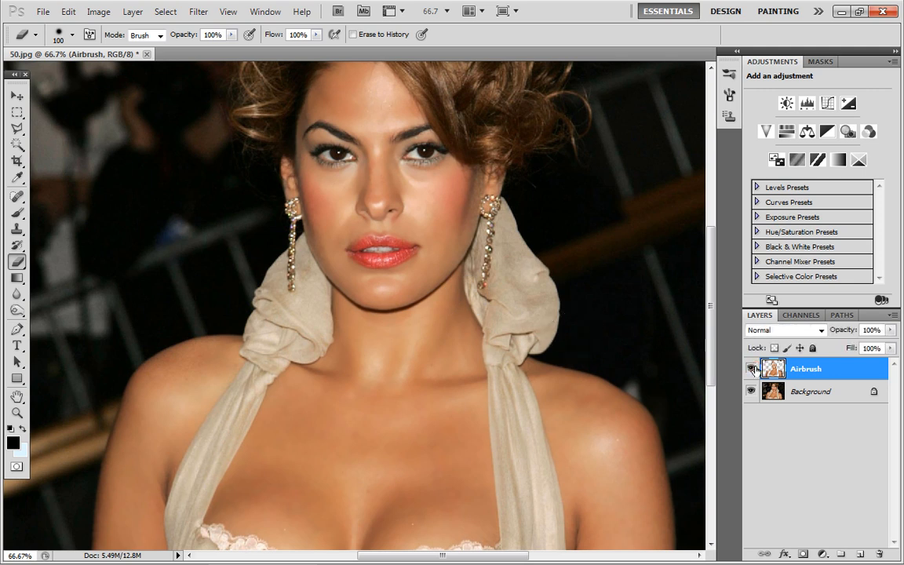
click(751, 369)
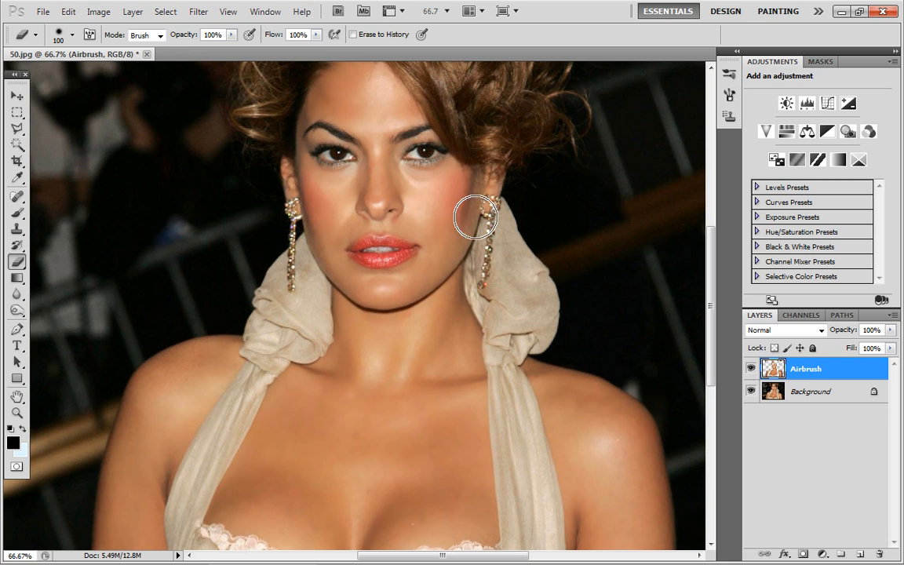
click(18, 412)
click(371, 177)
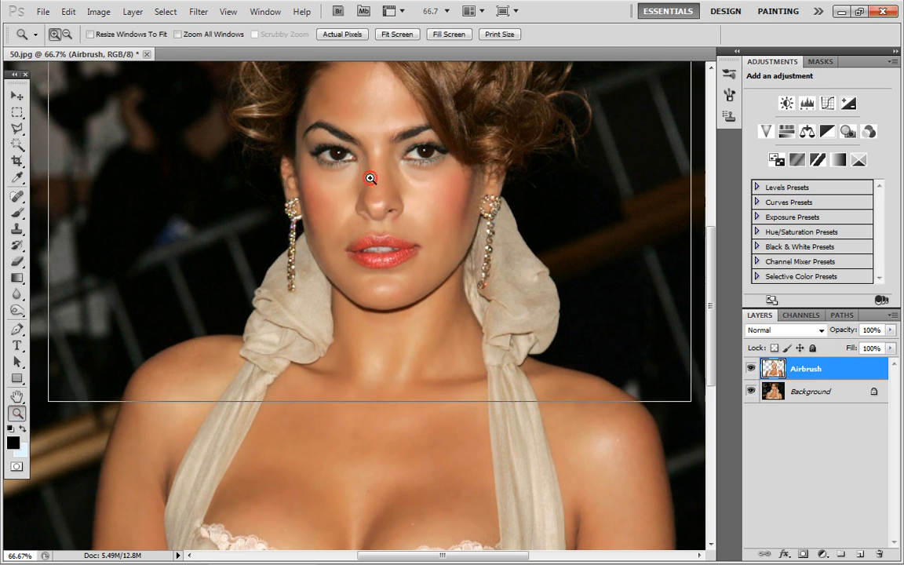
click(370, 177)
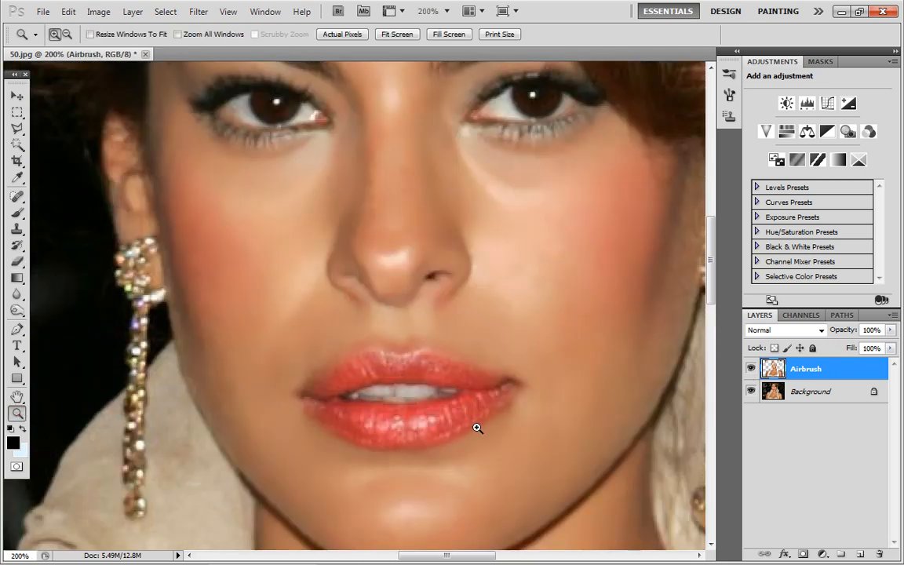
right_click(477, 428)
click(514, 506)
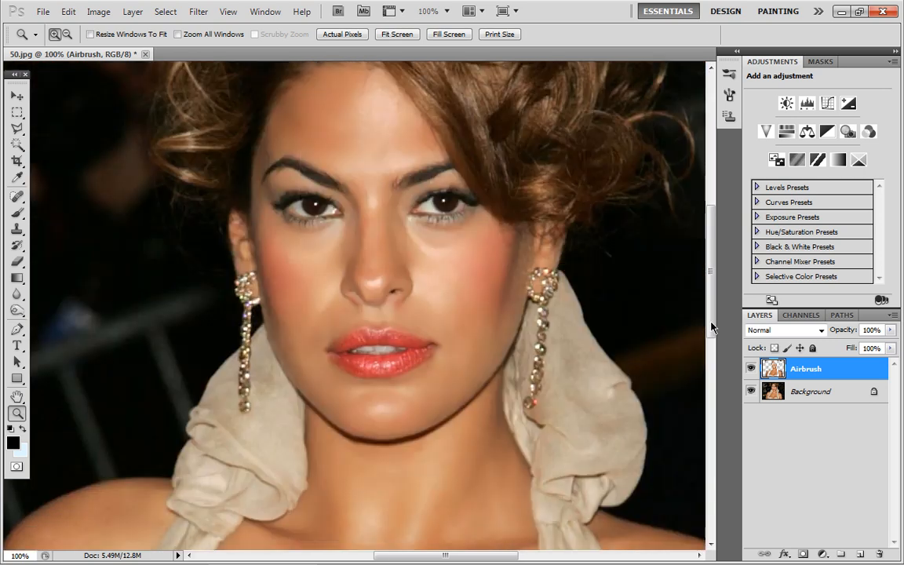
drag(714, 330, 711, 305)
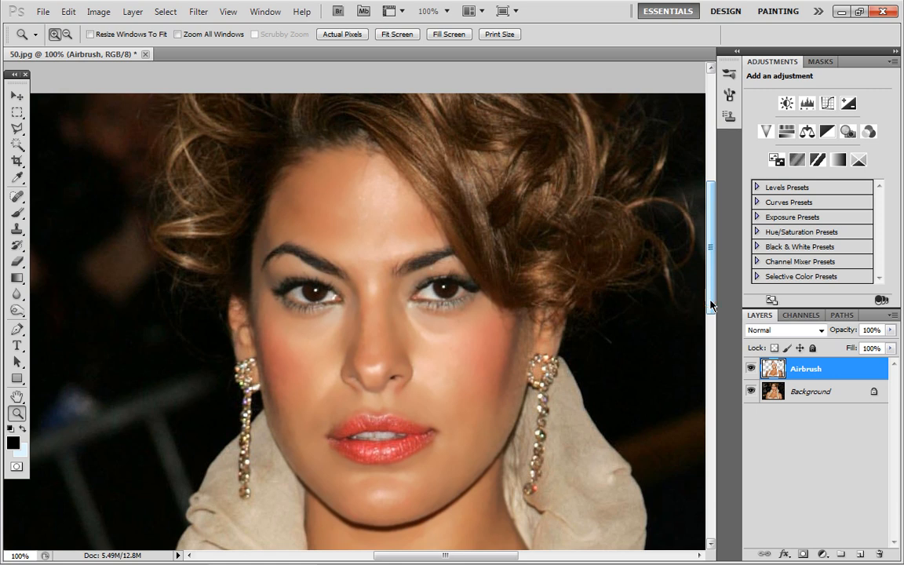
Compare the face before and after airbrushing by toggling the Airbrush layer's visibility, and fit the whole portrait on screen.
click(751, 369)
click(751, 368)
click(751, 369)
click(750, 369)
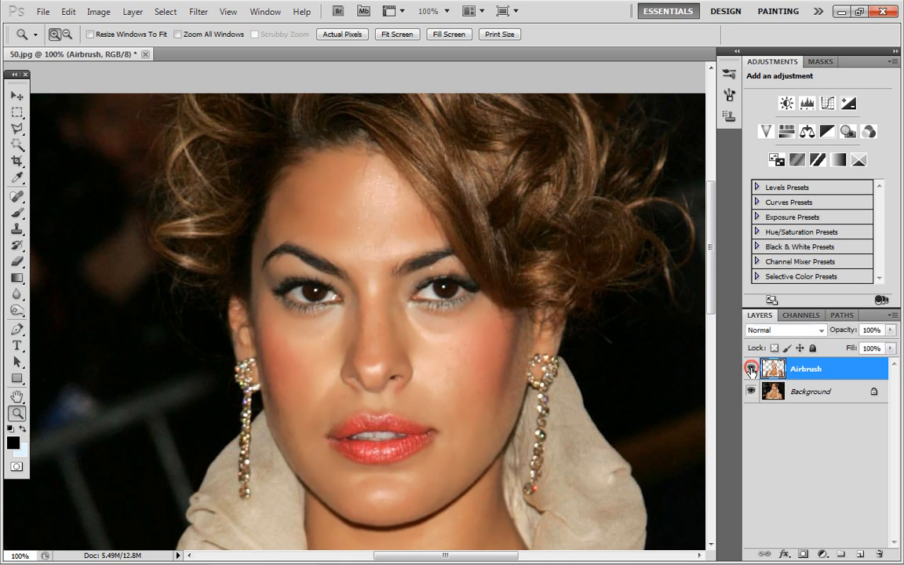
click(751, 369)
click(751, 369)
click(751, 368)
click(751, 369)
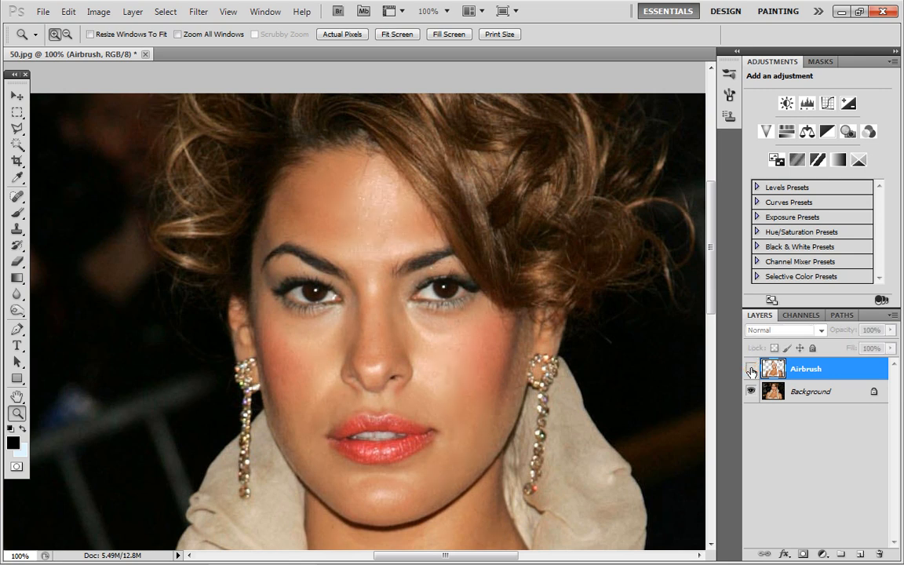
click(751, 369)
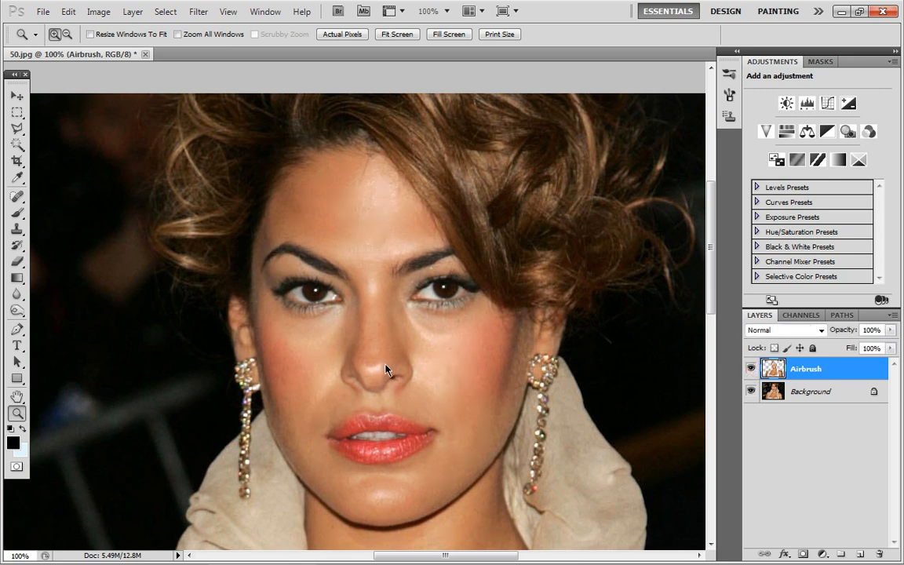
right_click(138, 434)
click(157, 439)
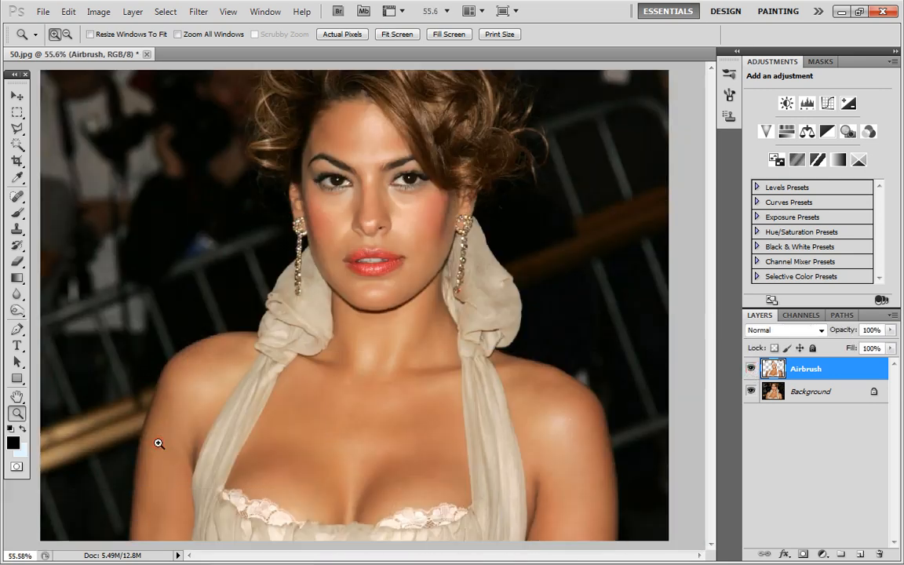